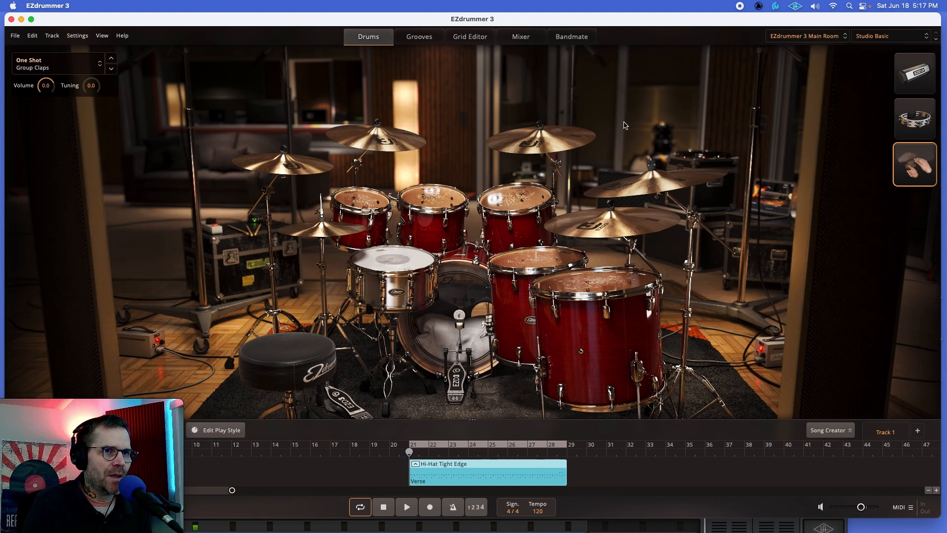
Open the mixer, audition the groove with all channels from Kick In to Perc OH selected, and lower every fader to Off
click(520, 40)
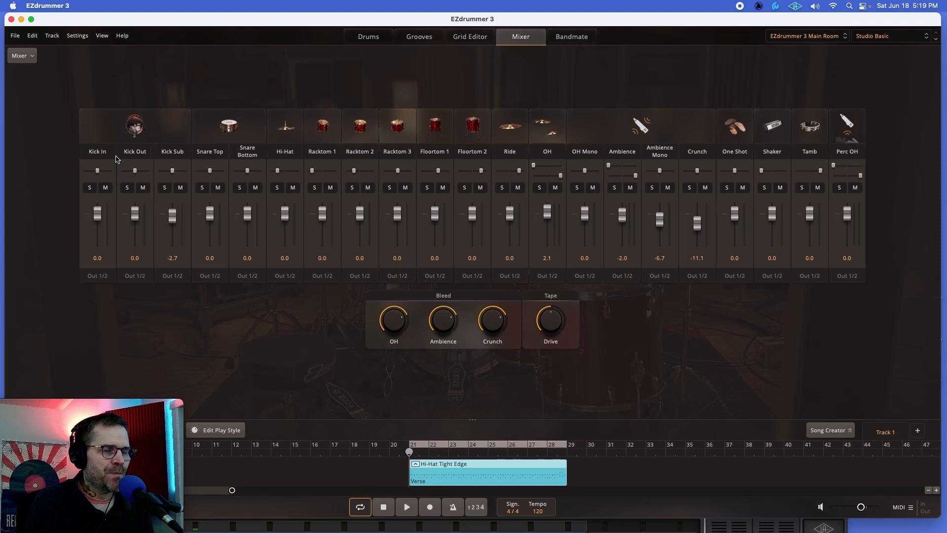
drag(855, 156, 87, 143)
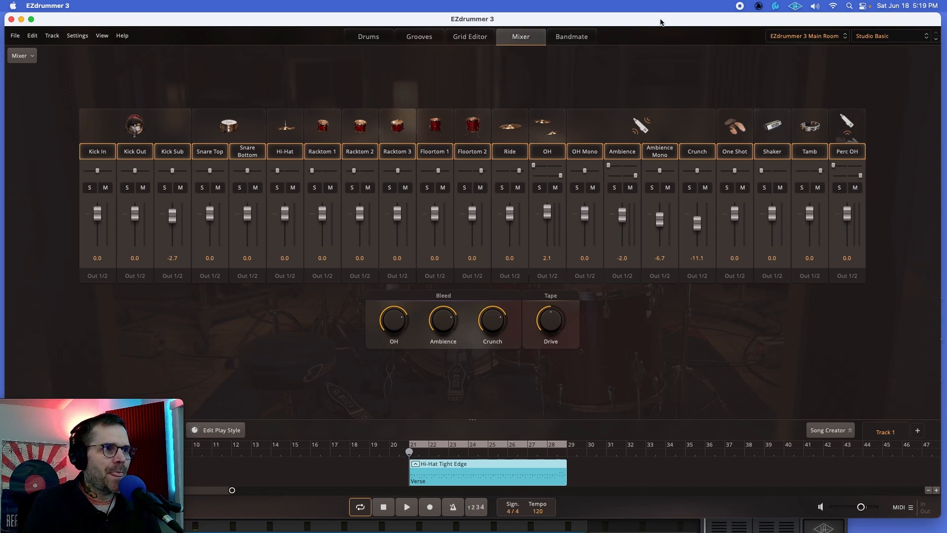
key(space)
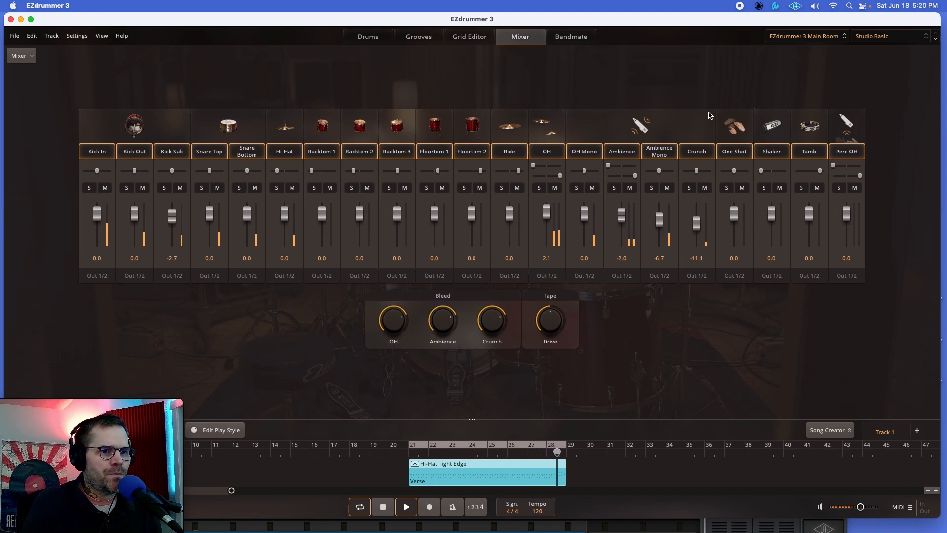
key(space)
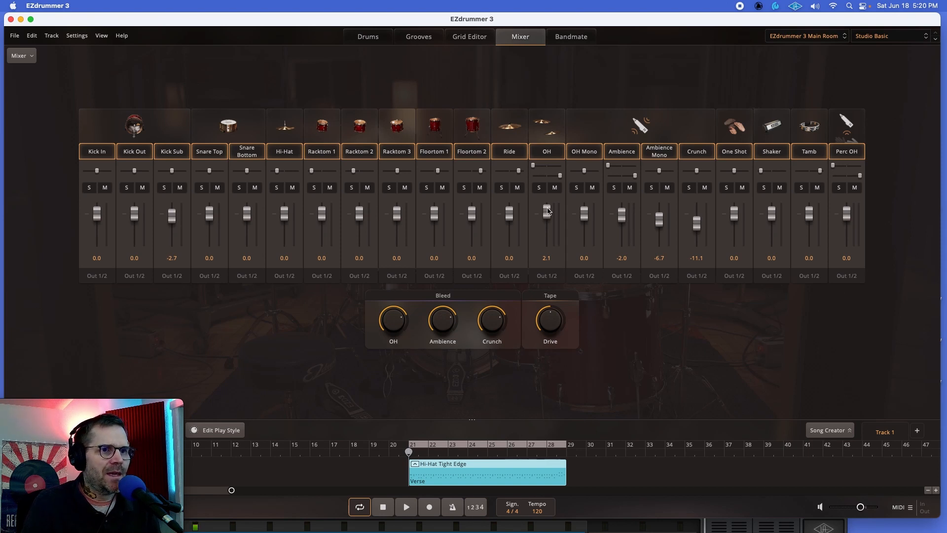
drag(546, 213, 551, 320)
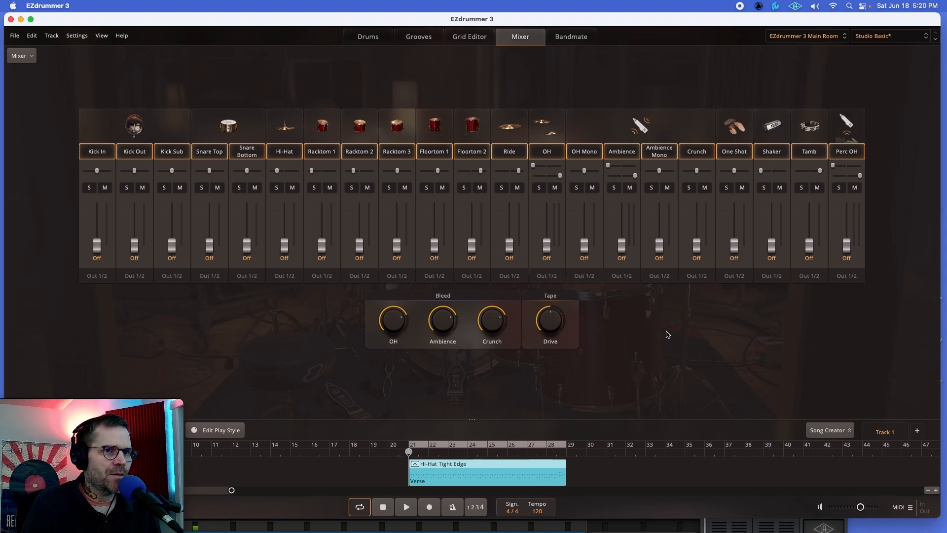
click(570, 205)
With the groove playing, raise OH to -0.3, Snare Top to 3.5 and Kick In to about -5.2
click(560, 202)
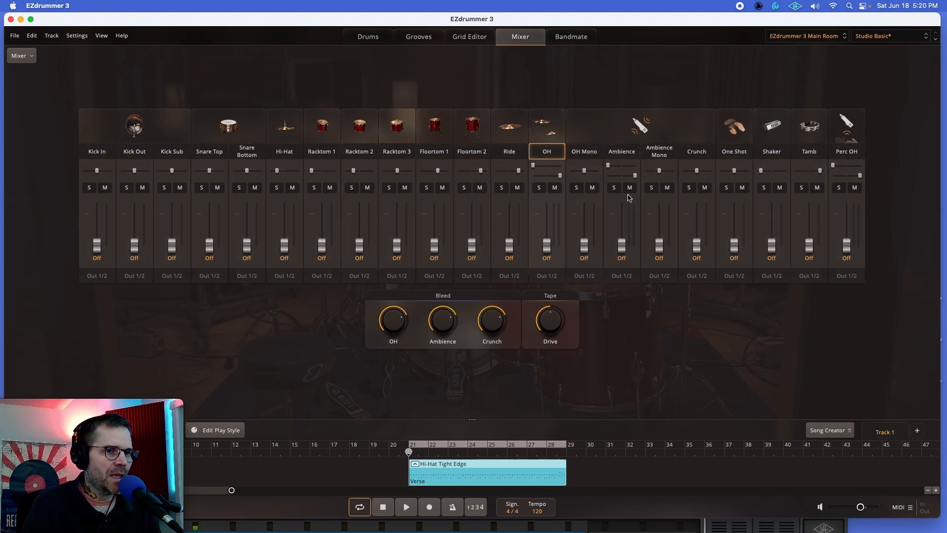
key(space)
drag(547, 246, 543, 218)
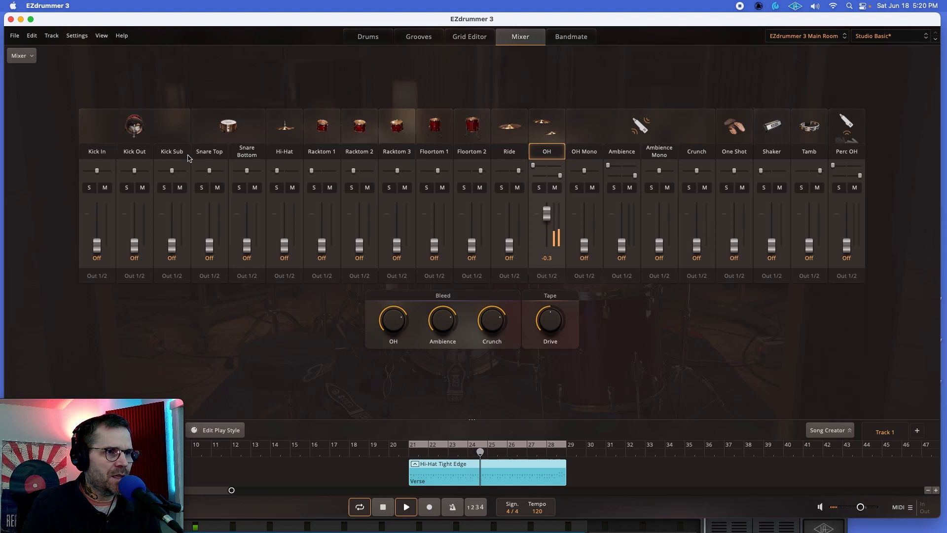
drag(209, 245, 208, 212)
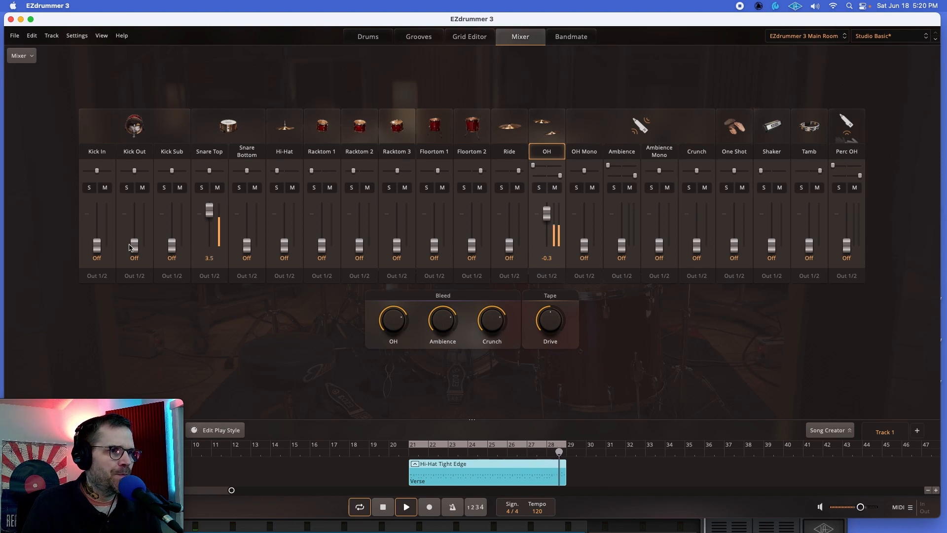
drag(134, 244, 96, 218)
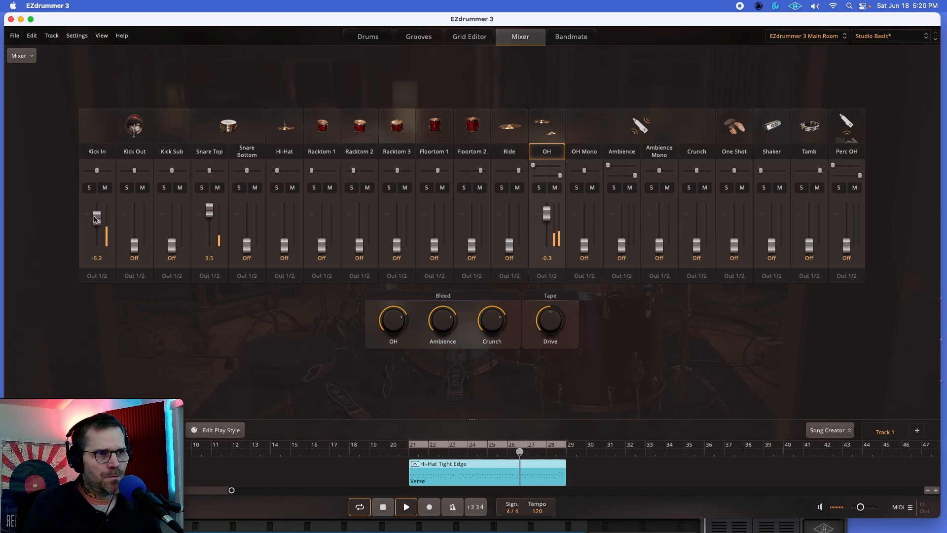
Fine-tune Kick In and Snare Top, group them with OH, and set the three levels to -5.4, 0.0 and -1.7
drag(95, 217, 95, 218)
drag(205, 216, 207, 215)
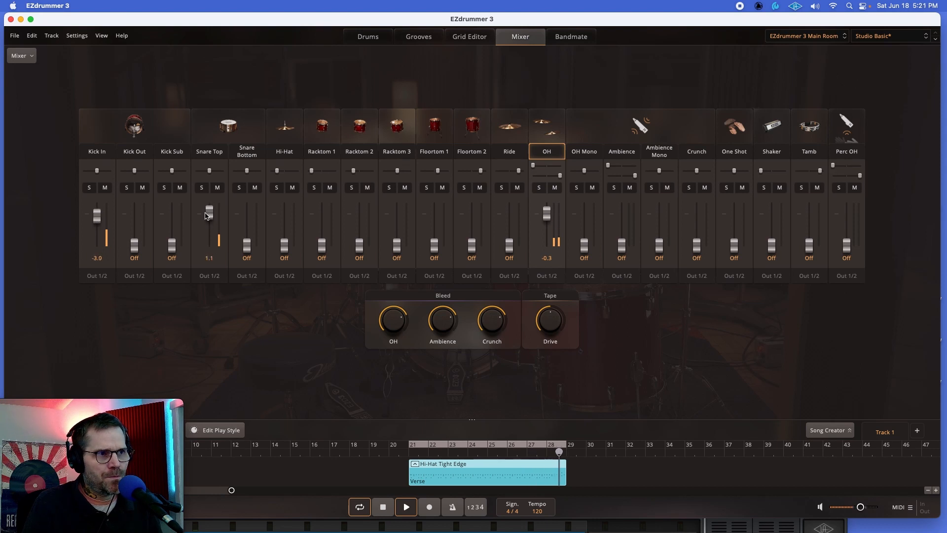
drag(102, 215, 100, 218)
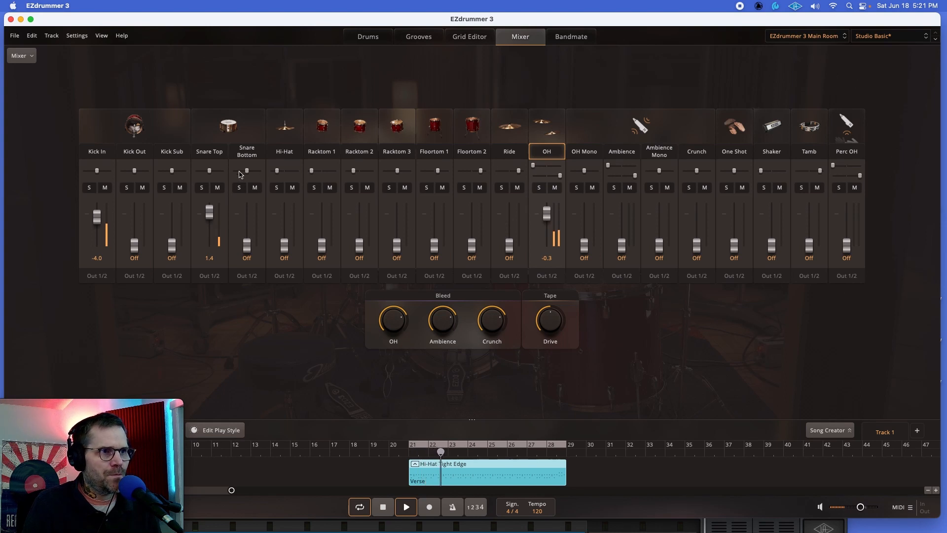
click(210, 151)
click(99, 152)
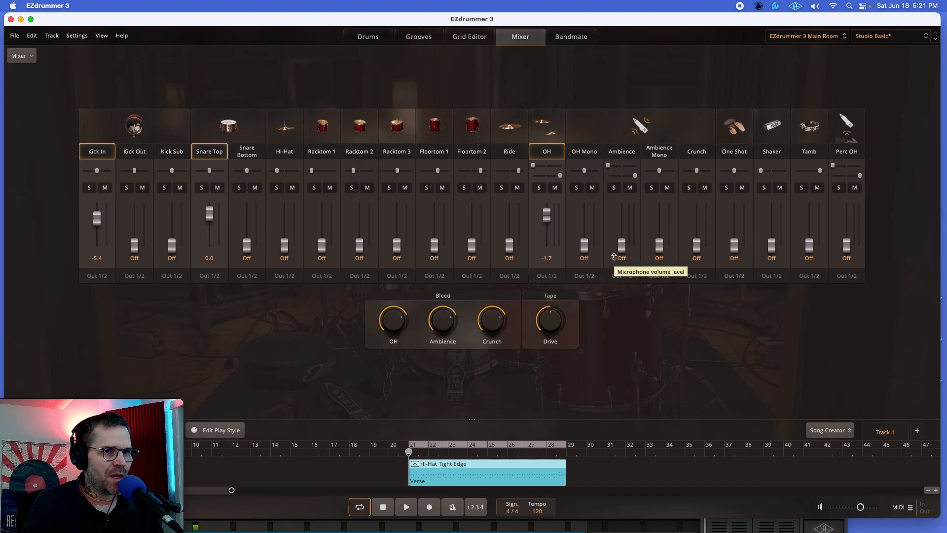
During playback, raise OH Mono to -4.8, Ambience to -6.0, Ambience Mono to -3.6 and Crunch to -9.8
key(space)
drag(584, 251, 584, 218)
drag(621, 245, 666, 217)
drag(585, 216, 589, 222)
drag(696, 245, 699, 220)
mouse_move(546, 323)
mouse_down()
mouse_move(545, 295)
mouse_move(542, 309)
mouse_move(491, 308)
mouse_move(544, 328)
mouse_up()
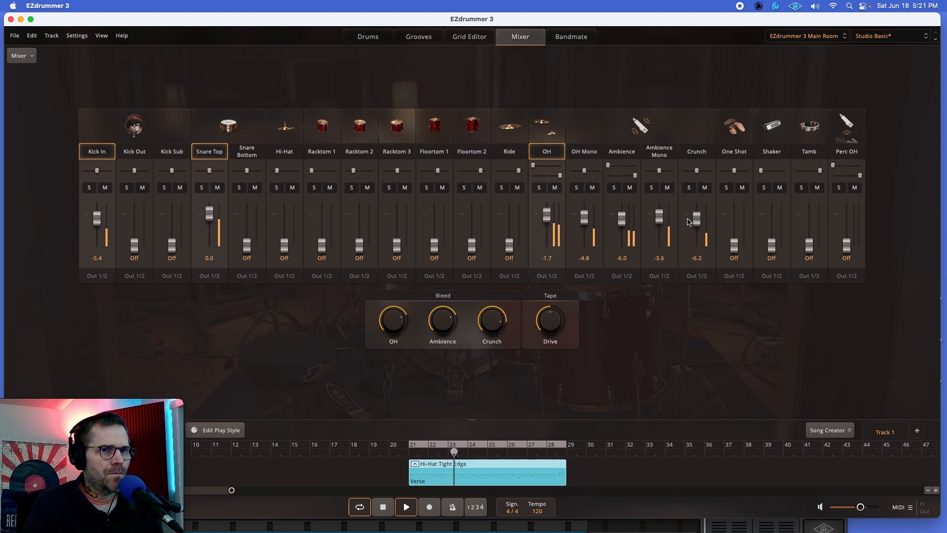
drag(695, 225, 695, 225)
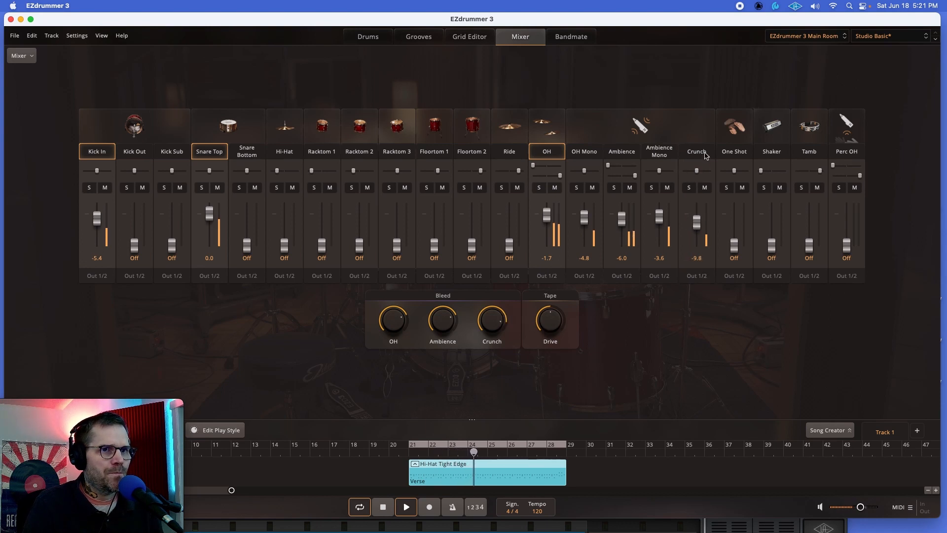
Solo the OH Mono to Crunch channels, raise them together to -2.8, -4.0, -1.6 and -7.8, and unsolo them
click(576, 188)
drag(584, 218, 584, 214)
click(576, 188)
Raise the five tom channels together to -5.8, Hi-Hat to -9.8, Snare Bottom to -3.4, Kick Sub to -18.0 and Kick Out to -6.3
drag(480, 153, 320, 153)
drag(325, 246, 322, 218)
drag(284, 245, 246, 217)
drag(175, 252, 134, 216)
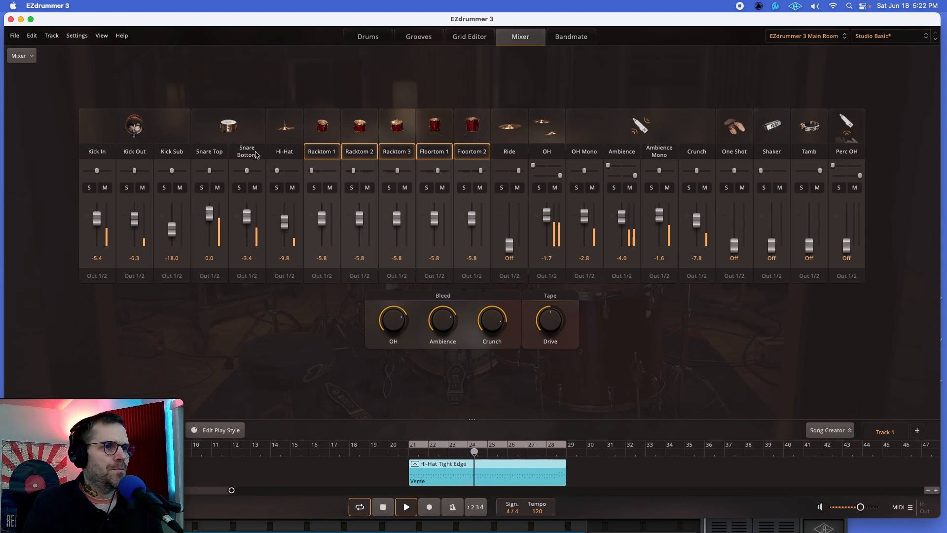
Group OH, Snare Top and Kick In, listen to them soloed, and return to the full mix
click(547, 151)
click(539, 188)
click(211, 151)
click(201, 188)
click(104, 156)
click(88, 187)
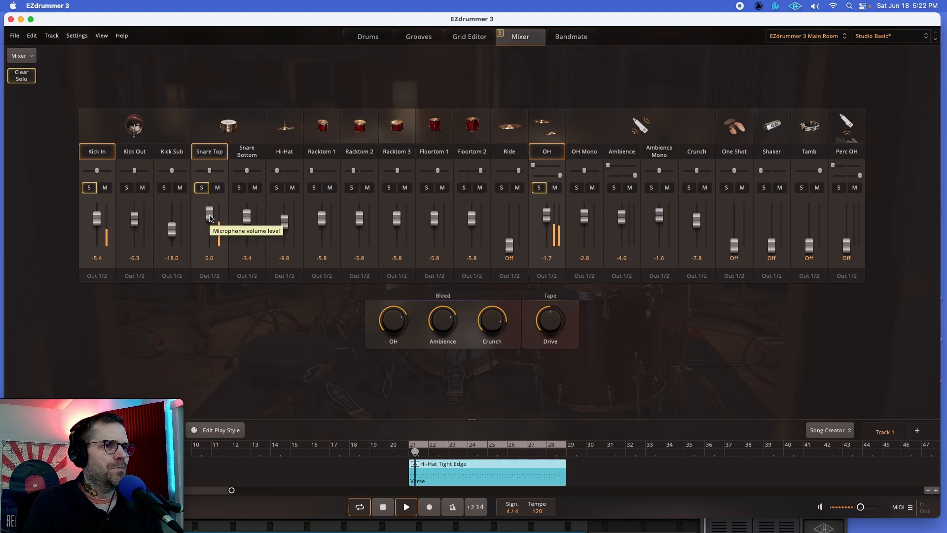
click(203, 189)
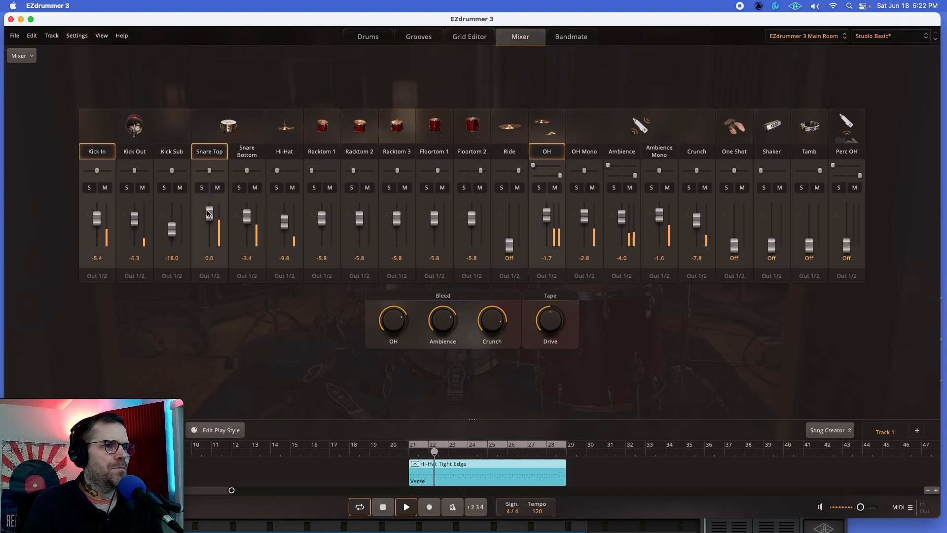
Pull the grouped Kick In, Snare Top and OH faders to Off and bring them back up to -6.0, -0.5 and -2.2
drag(209, 214, 210, 269)
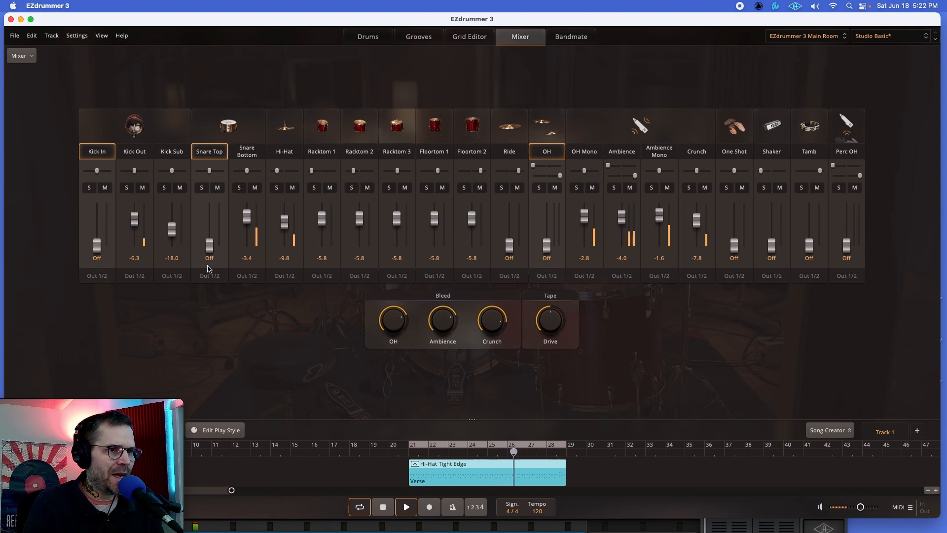
drag(207, 269, 211, 222)
drag(209, 212, 209, 214)
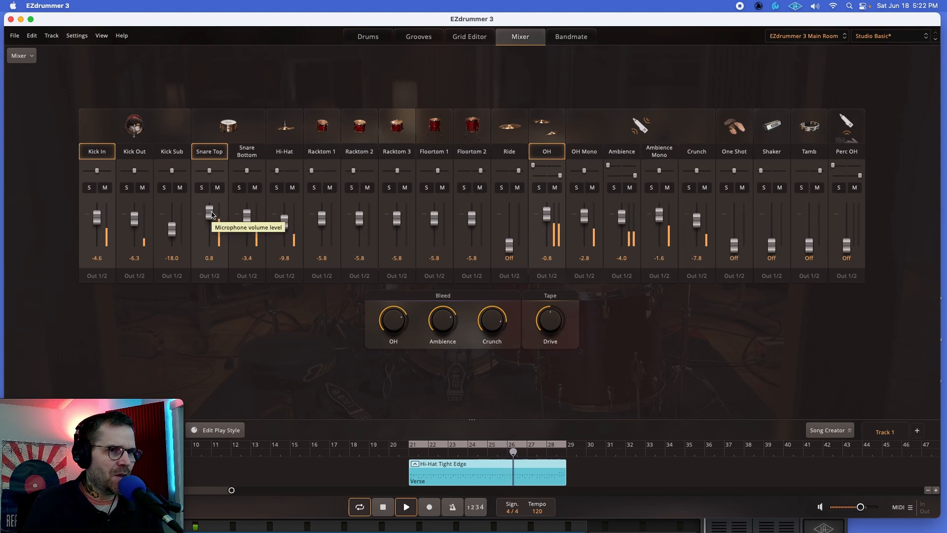
drag(212, 214, 211, 215)
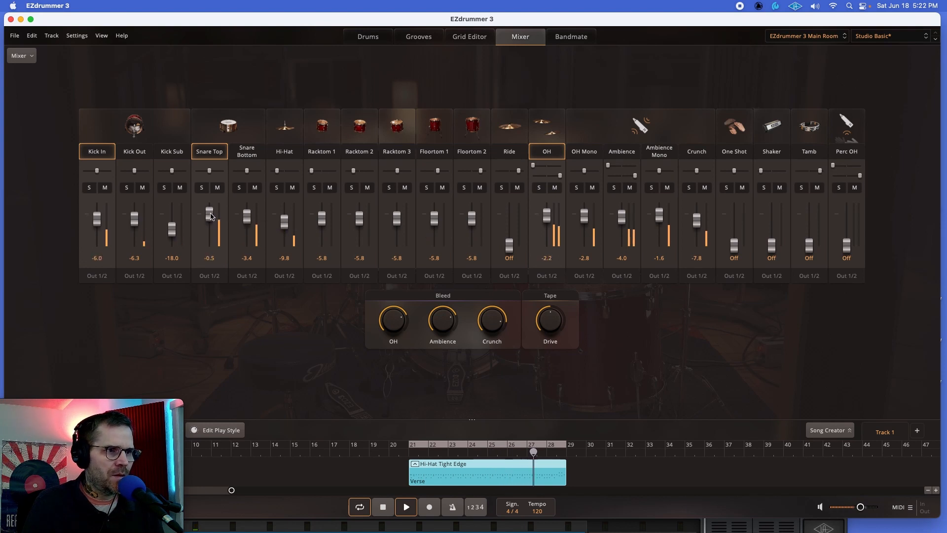
Toggle solo on the Kick In, Snare Top and OH group to compare it with the full mix, stopping playback
click(202, 188)
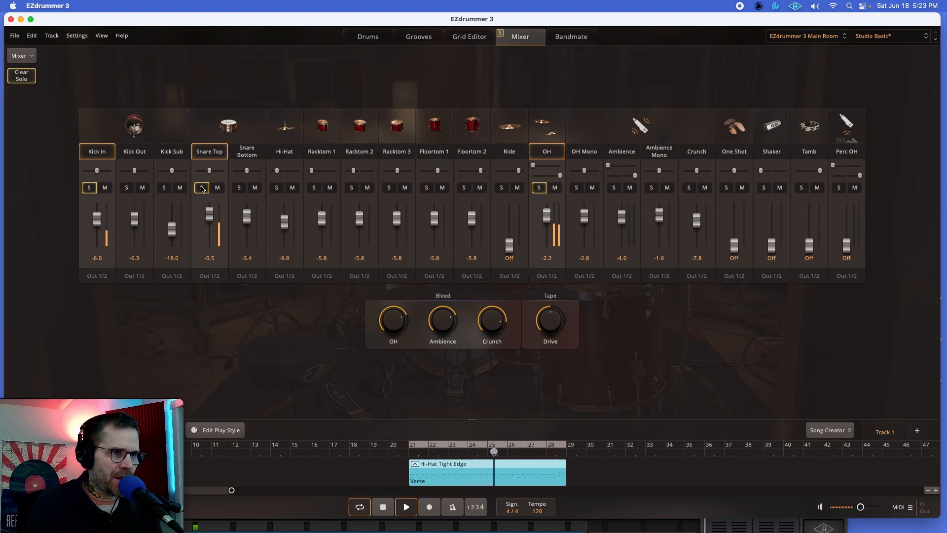
click(202, 188)
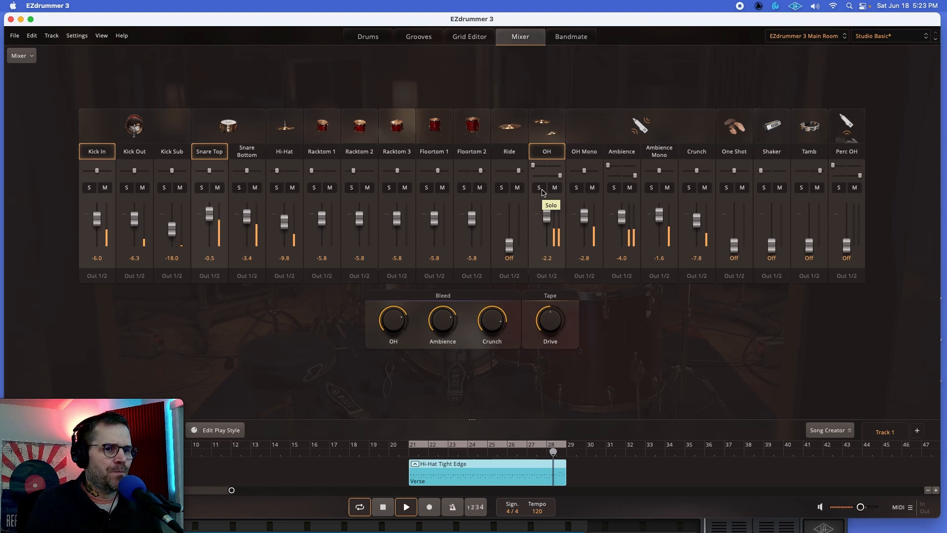
key(space)
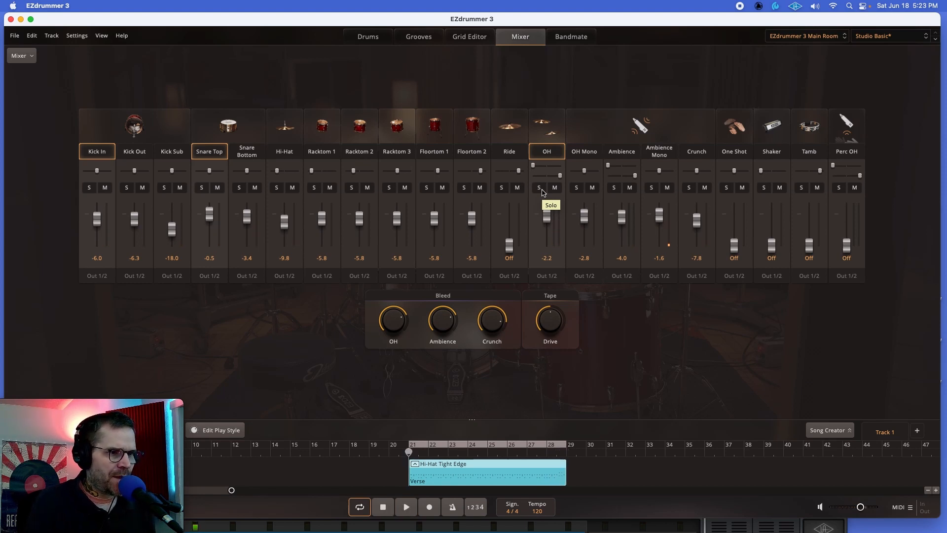
click(540, 190)
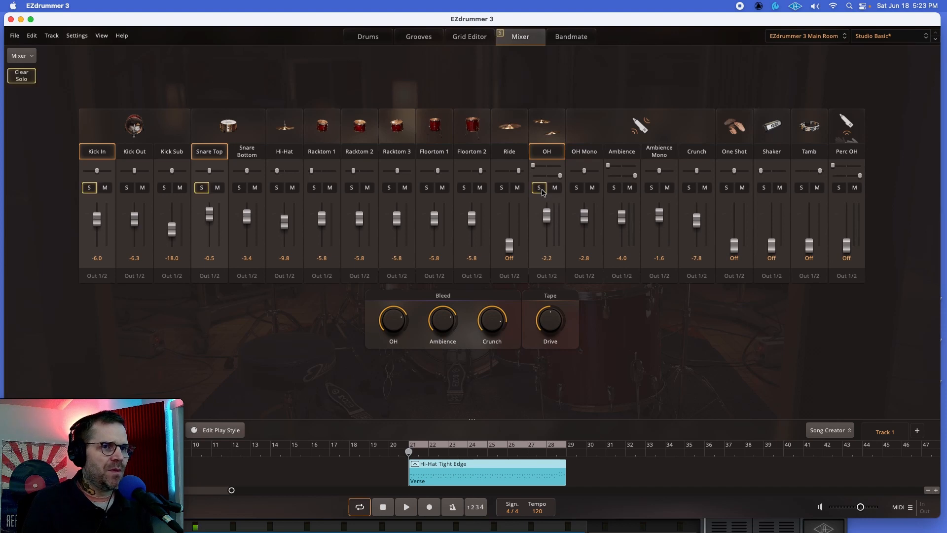
click(202, 189)
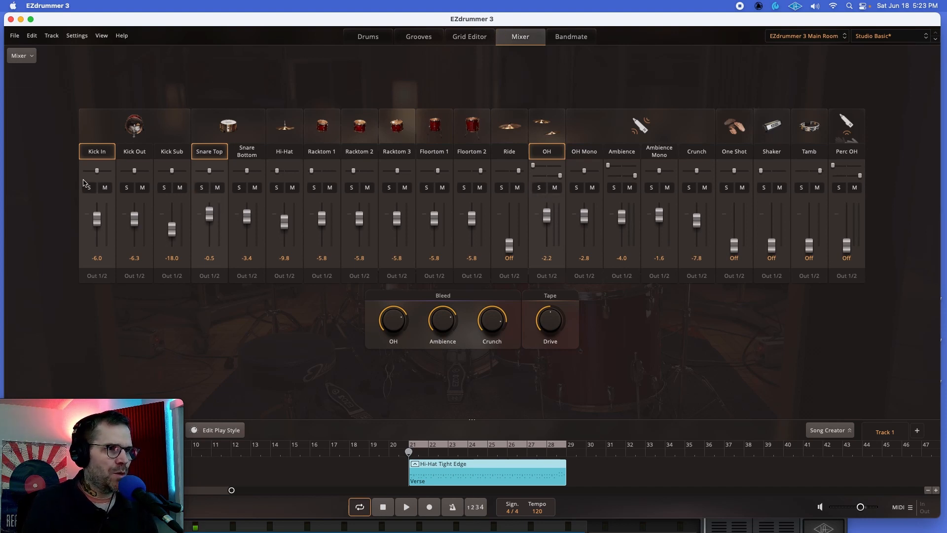
Remove Snare Top and Kick In from the selection and solo so only OH is soloed, and audition it alone
click(540, 189)
super+click(215, 151)
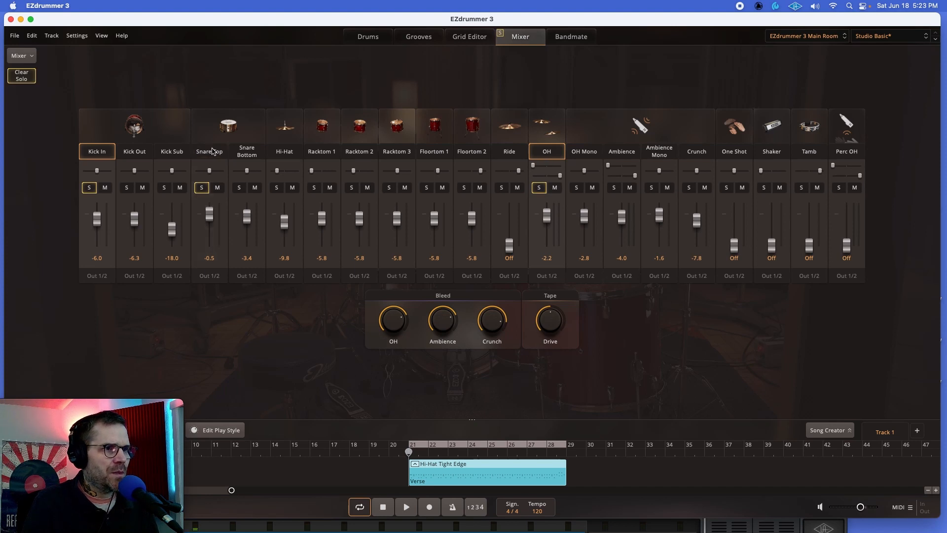
super+click(97, 156)
click(90, 188)
click(201, 188)
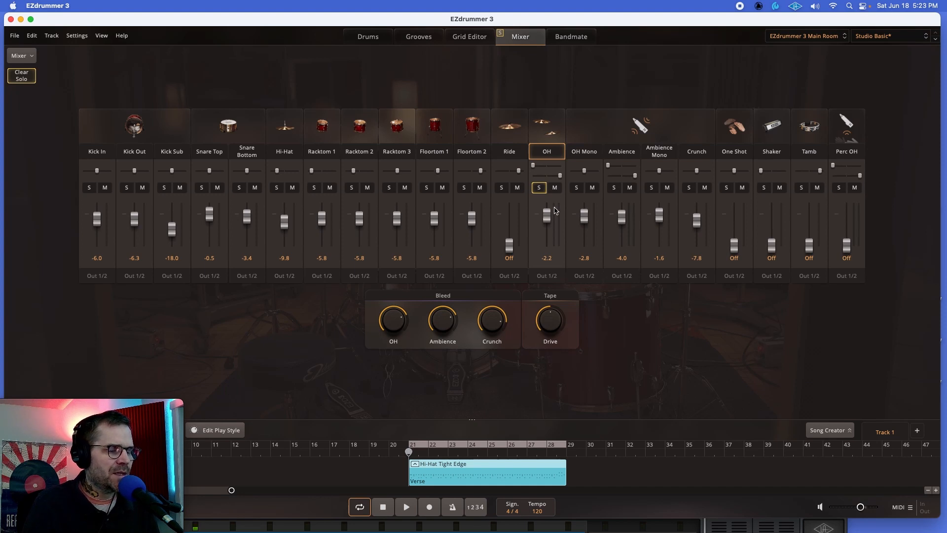
key(space)
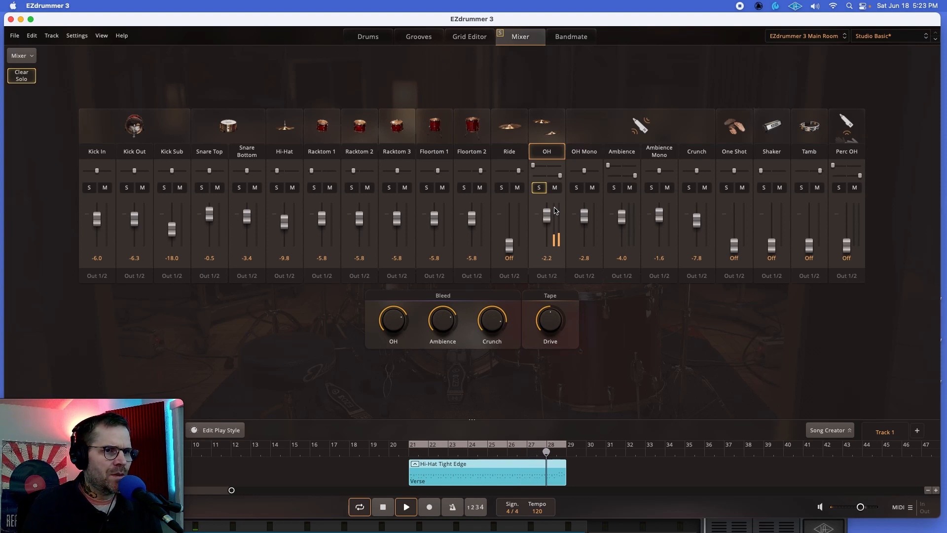
key(space)
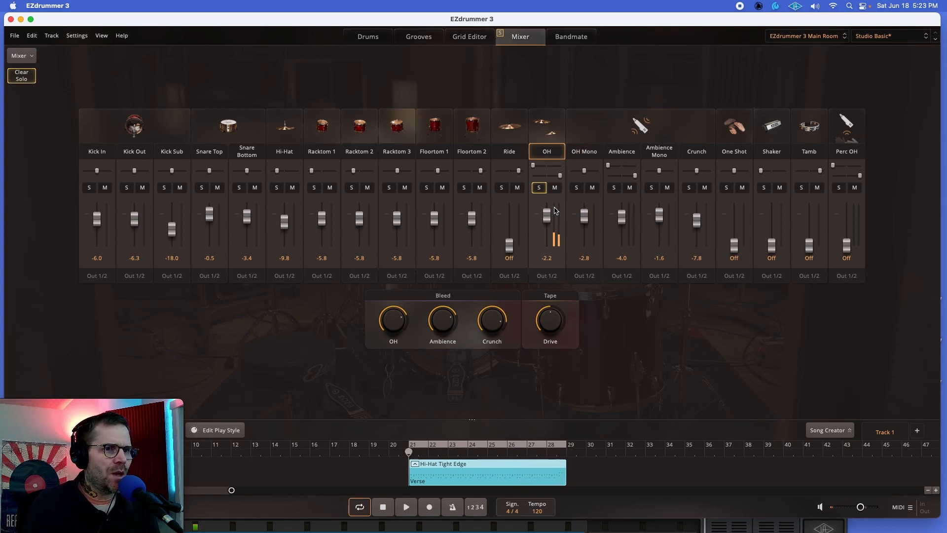